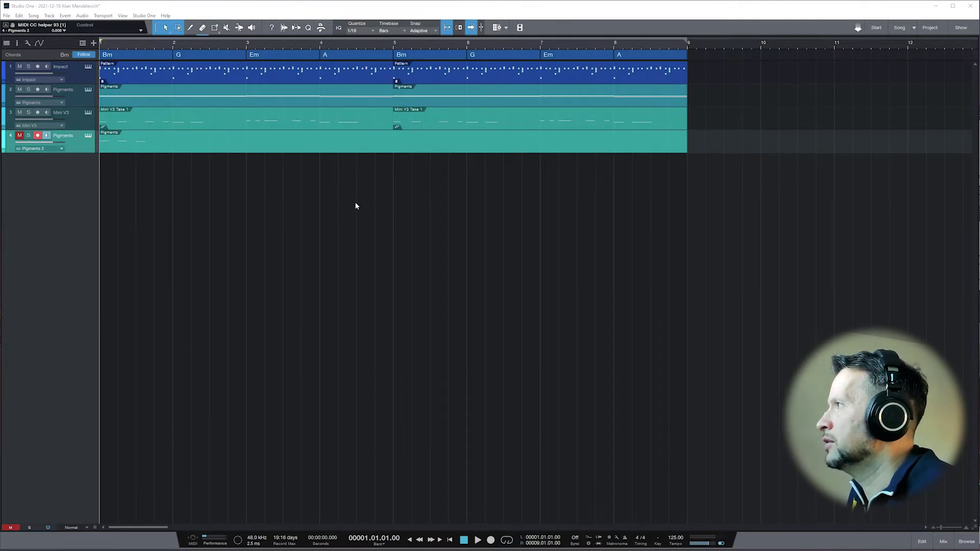
Play the song, return to zero, and open track 4's Pigments part in the note editor.
{"action": "key", "text": "space"}
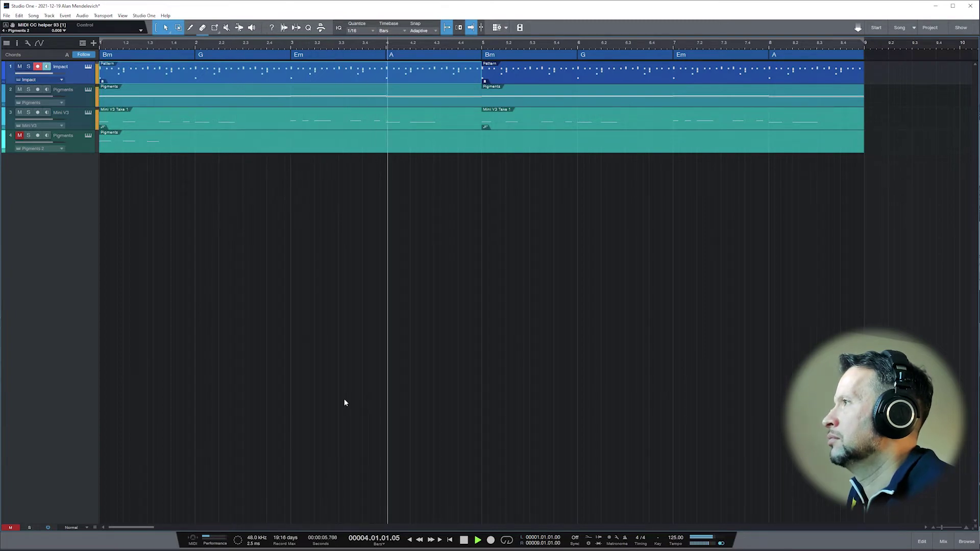
{"action": "key", "text": "space"}
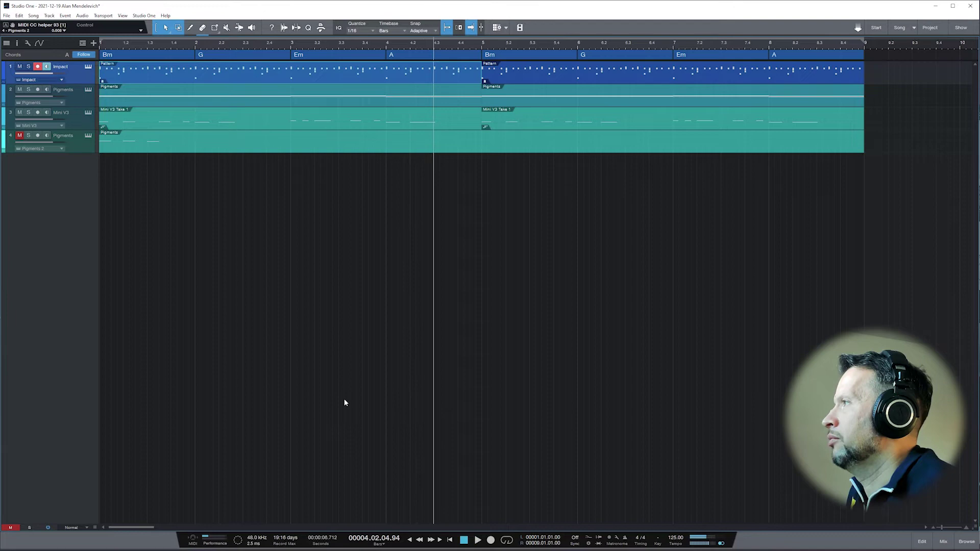
{"action": "key", "text": "comma"}
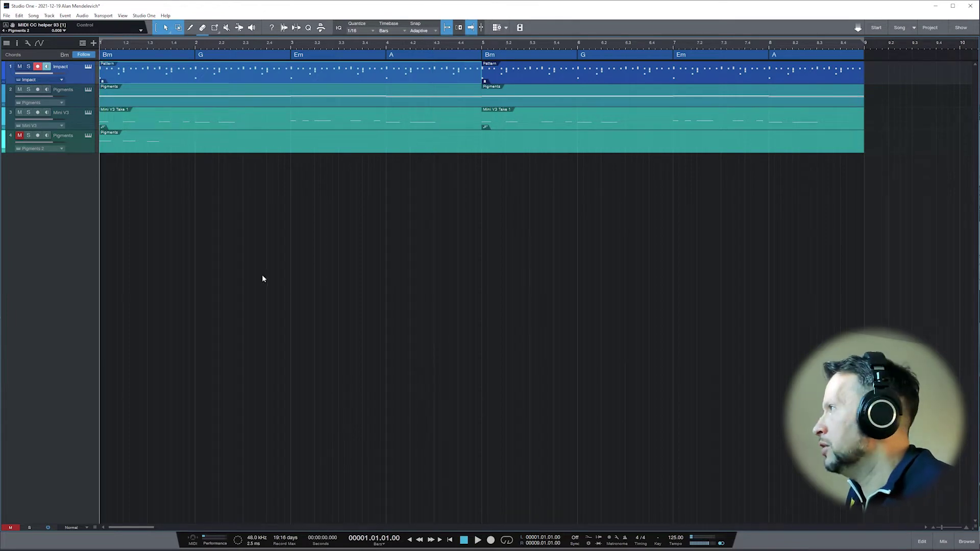
{"action": "double_click", "coordinate": [162, 150]}
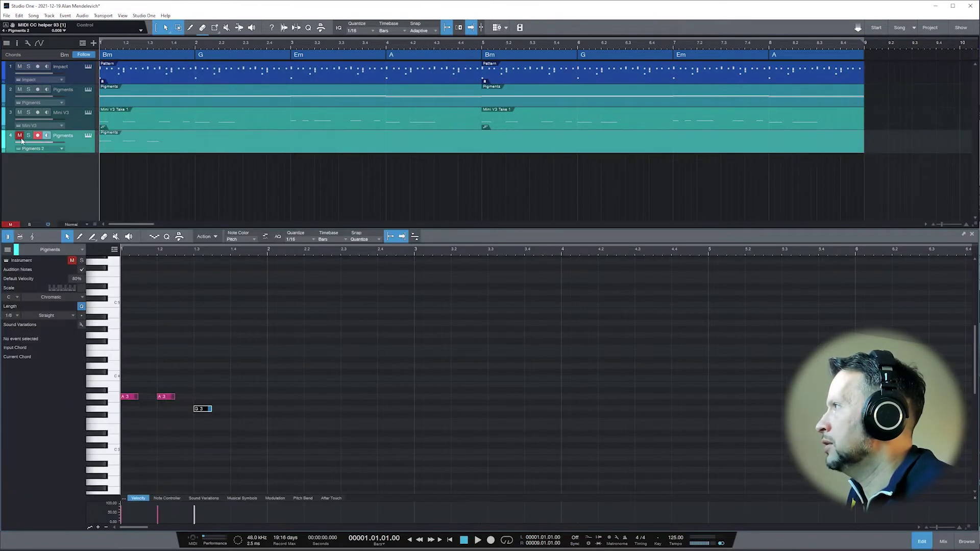
Unmute track 4 and play the song to hear the melody.
{"action": "left_click", "coordinate": [19, 136]}
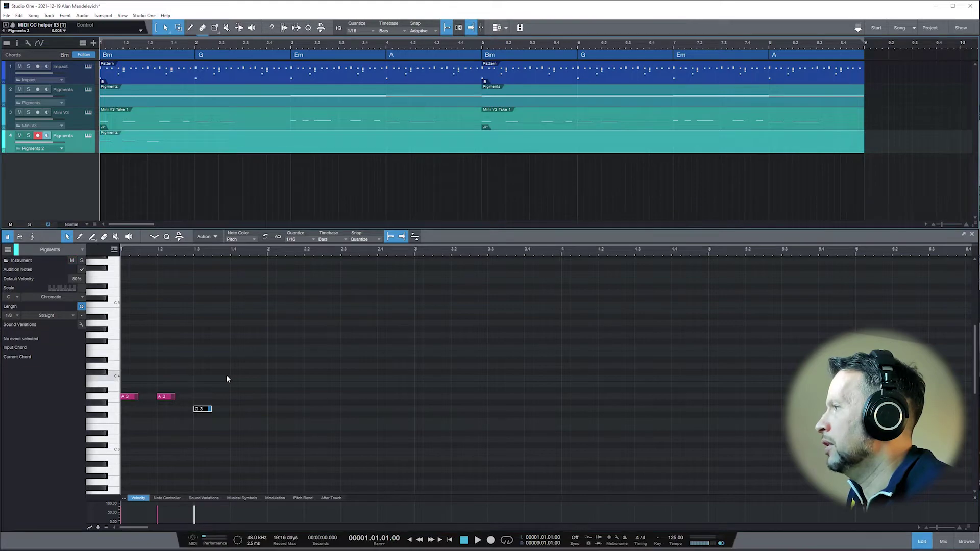
{"action": "key", "text": "space"}
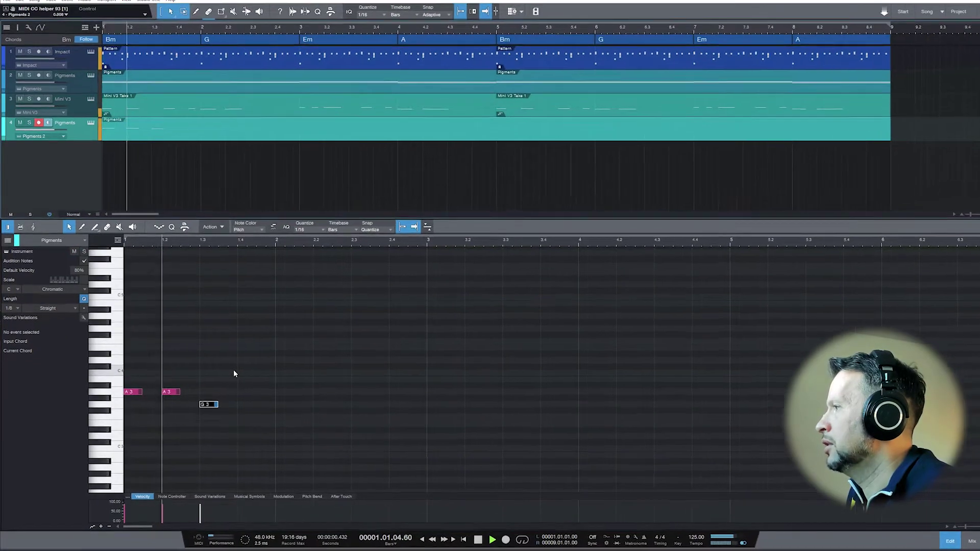
{"action": "key", "text": "space"}
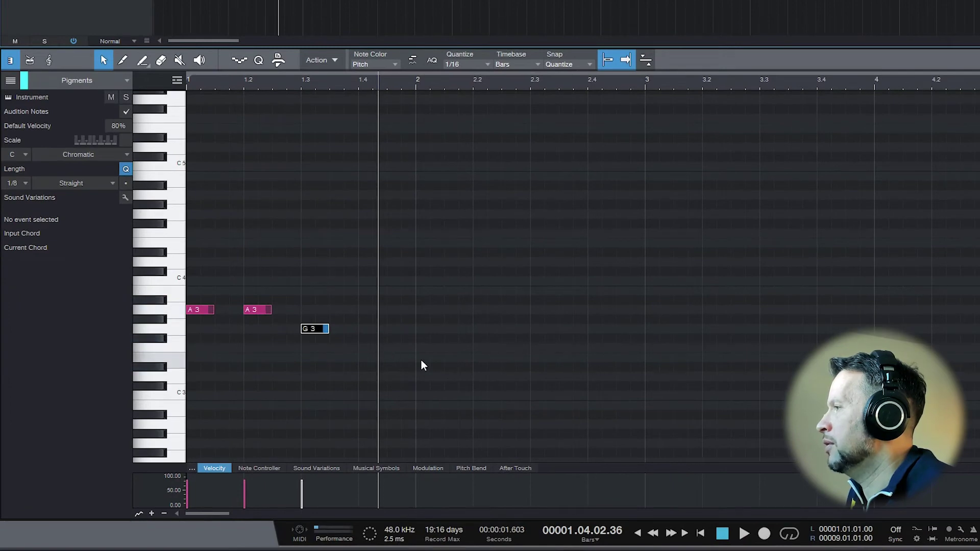
Add a G3 note at bar 1 beat 4 and play the melody back from the start.
{"action": "double_click", "coordinate": [366, 329]}
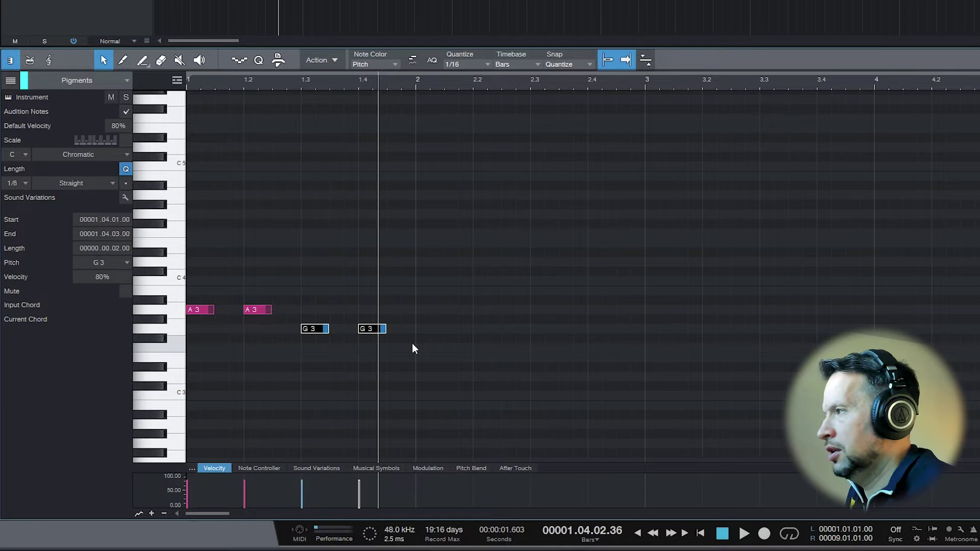
{"action": "key", "text": "comma"}
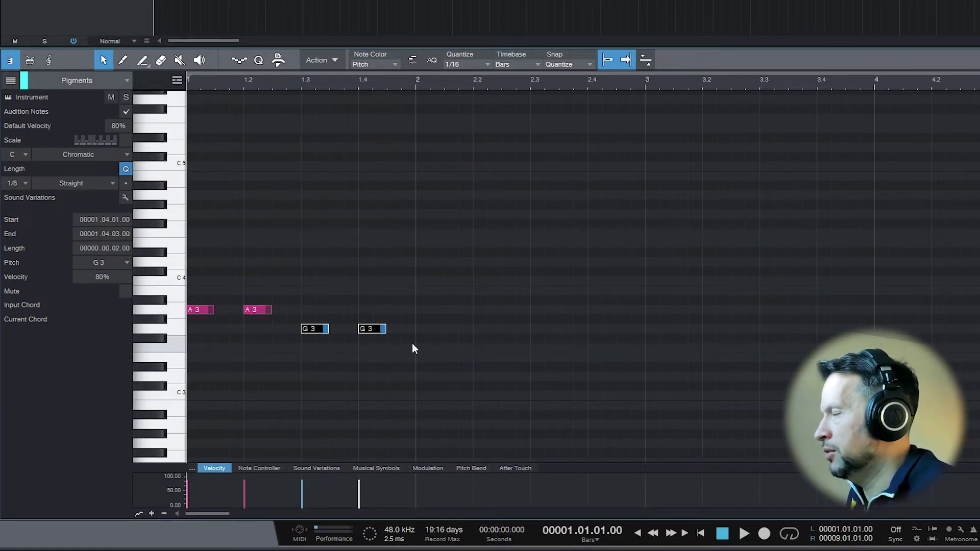
{"action": "key", "text": "space"}
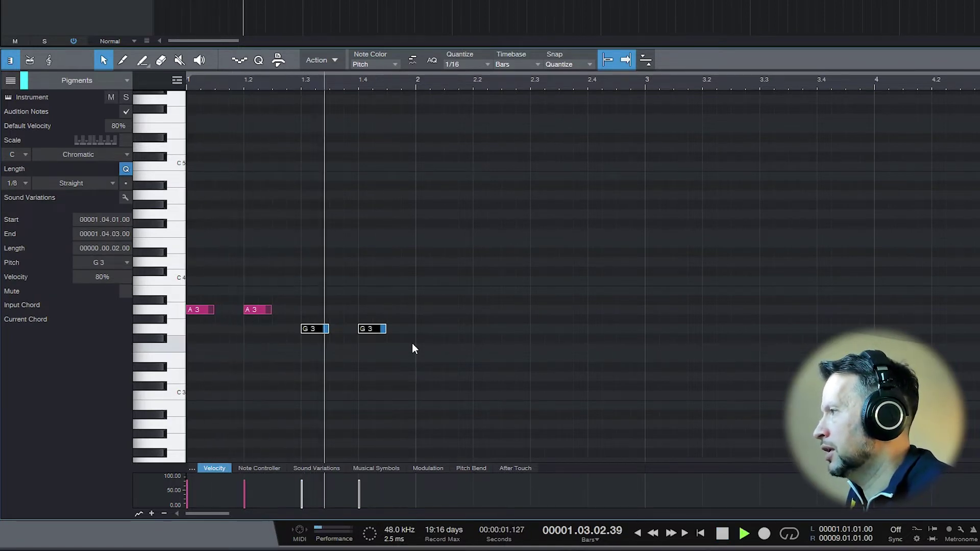
{"action": "key", "text": "space"}
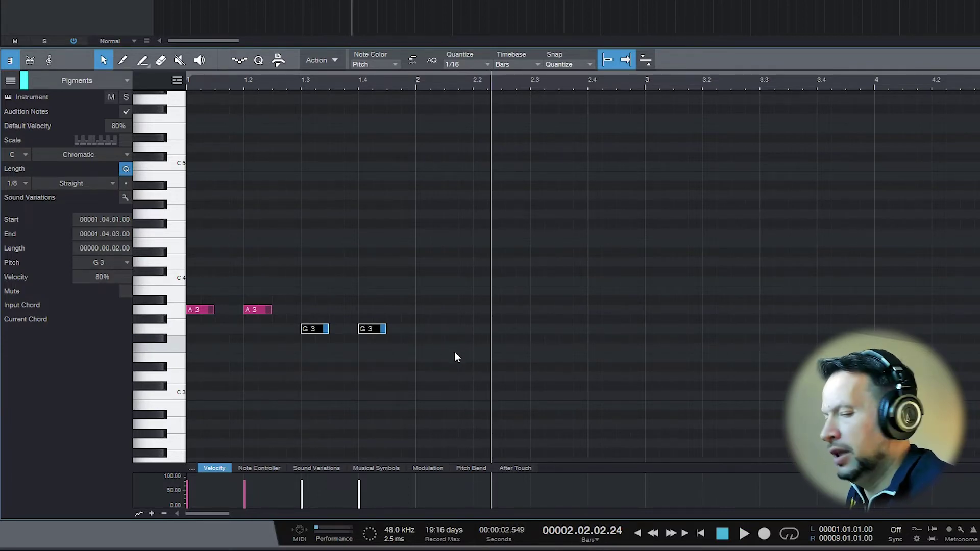
Add a third G3 note after the second one, moved to start at 1.4.3.
{"action": "key", "text": "Home"}
{"action": "key", "text": "space"}
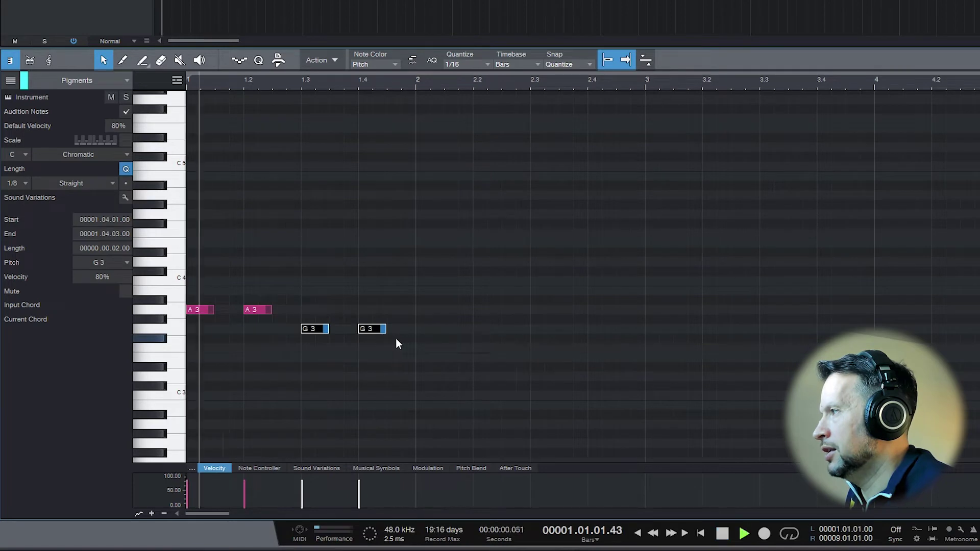
{"action": "key", "text": "space"}
{"action": "double_click", "coordinate": [402, 329]}
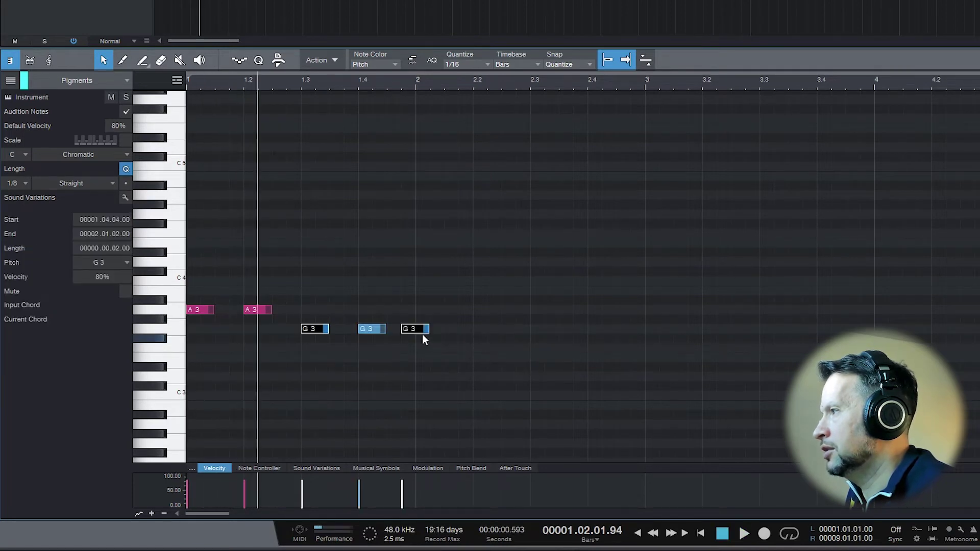
{"action": "left_click_drag", "start_coordinate": [422, 335], "coordinate": [409, 336]}
Play back the three G3 notes from the start, then place the playhead just after bar 1.
{"action": "key", "text": "space"}
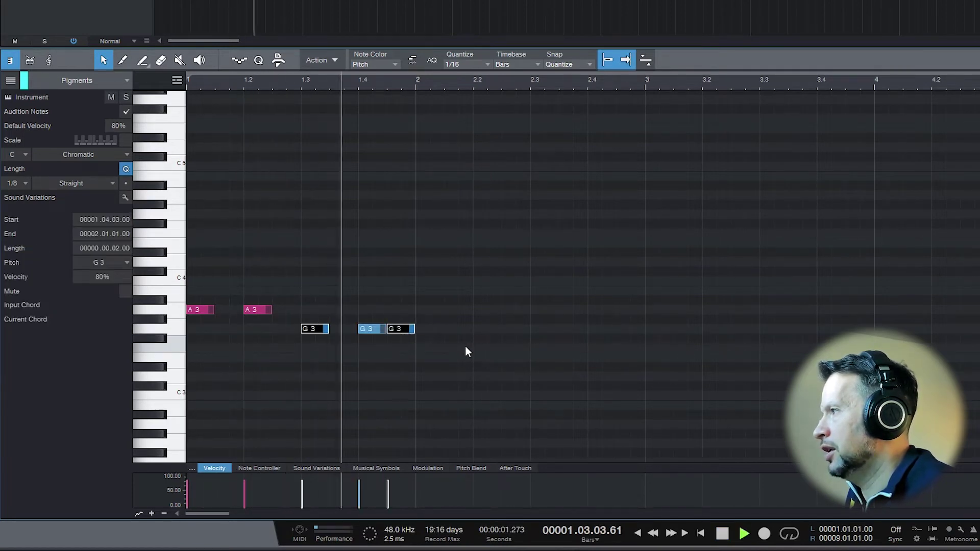
{"action": "key", "text": "Home"}
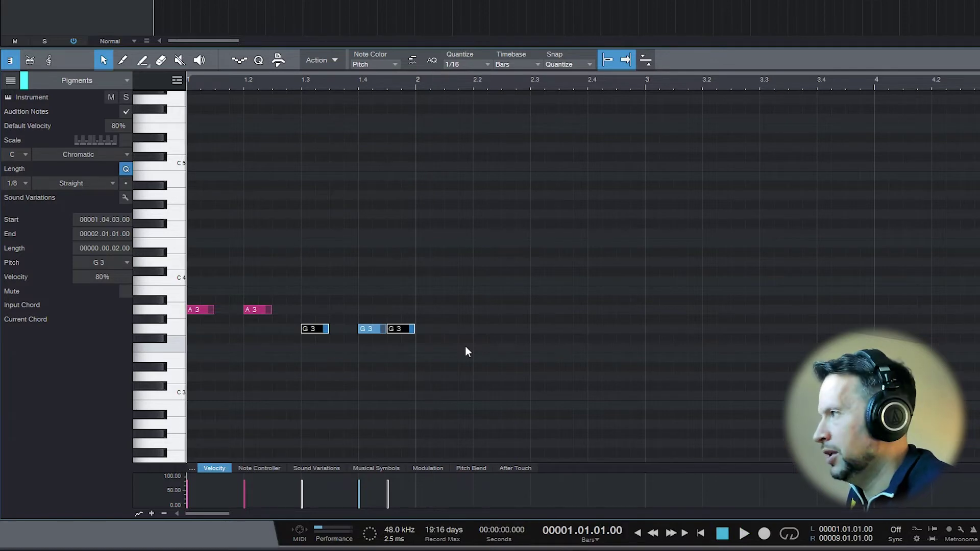
{"action": "key", "text": "space"}
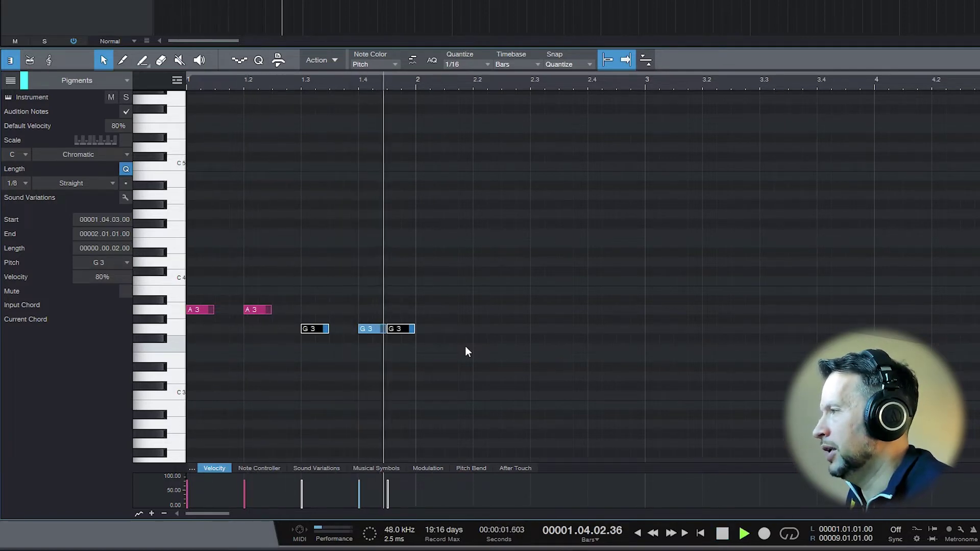
{"action": "key", "text": "space"}
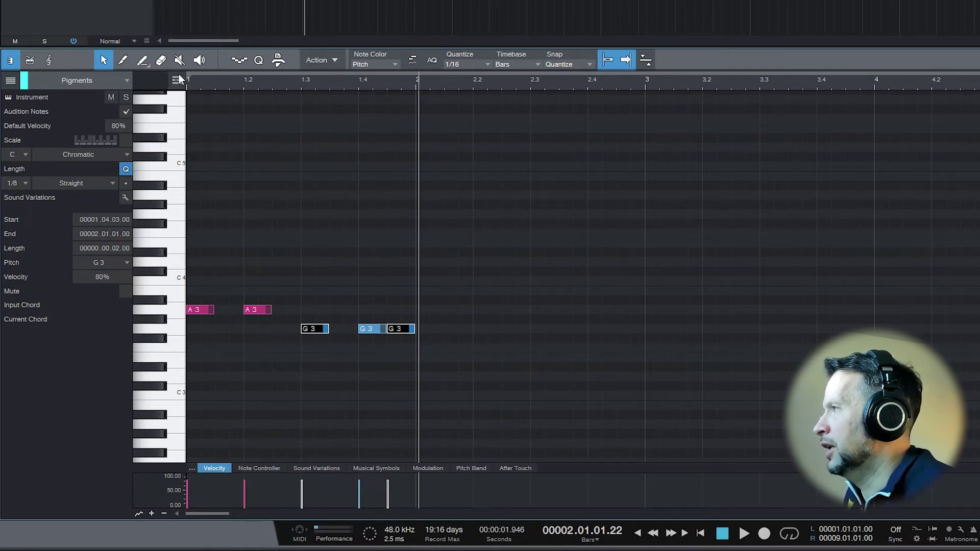
{"action": "left_click", "coordinate": [199, 80]}
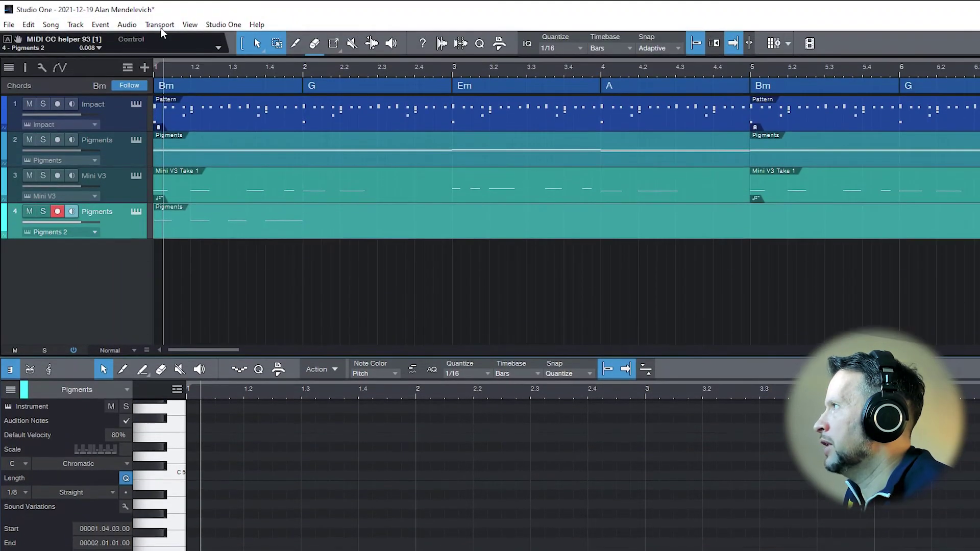
Open the Transport menu's Options submenu showing Return to Start on Stop.
{"action": "left_click", "coordinate": [162, 25]}
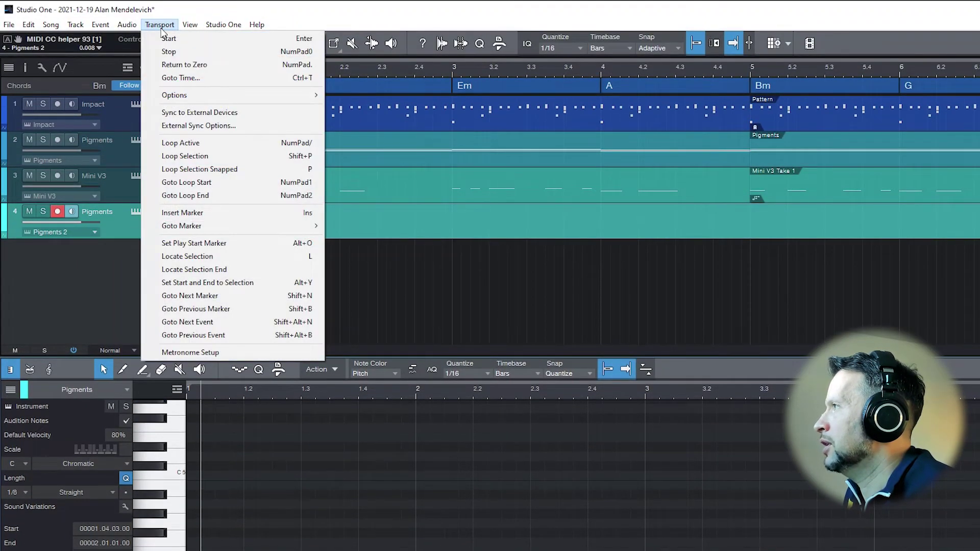
{"action": "mouse_move", "coordinate": [174, 97]}
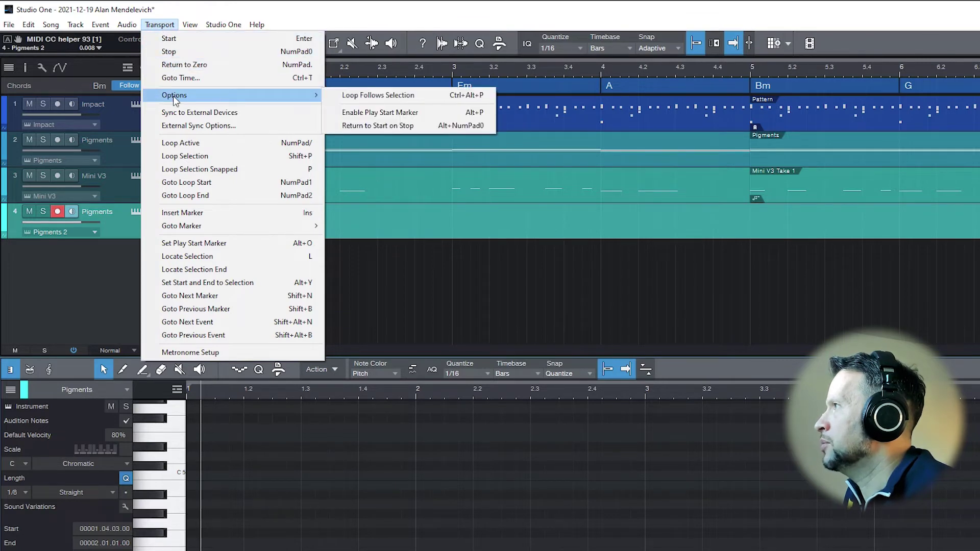
Enable Return to Start on Stop and test that stopping sends the playhead back.
{"action": "left_click", "coordinate": [377, 128]}
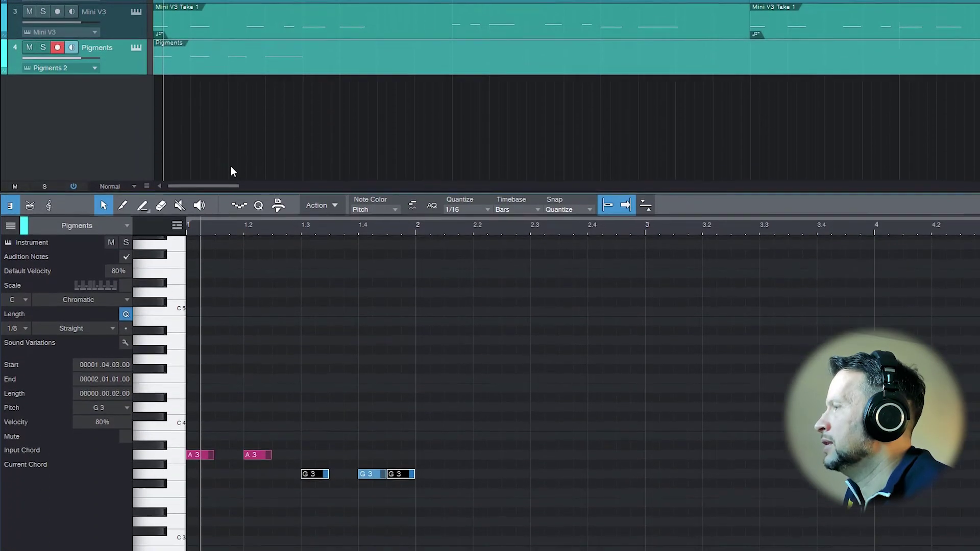
{"action": "key", "text": "space"}
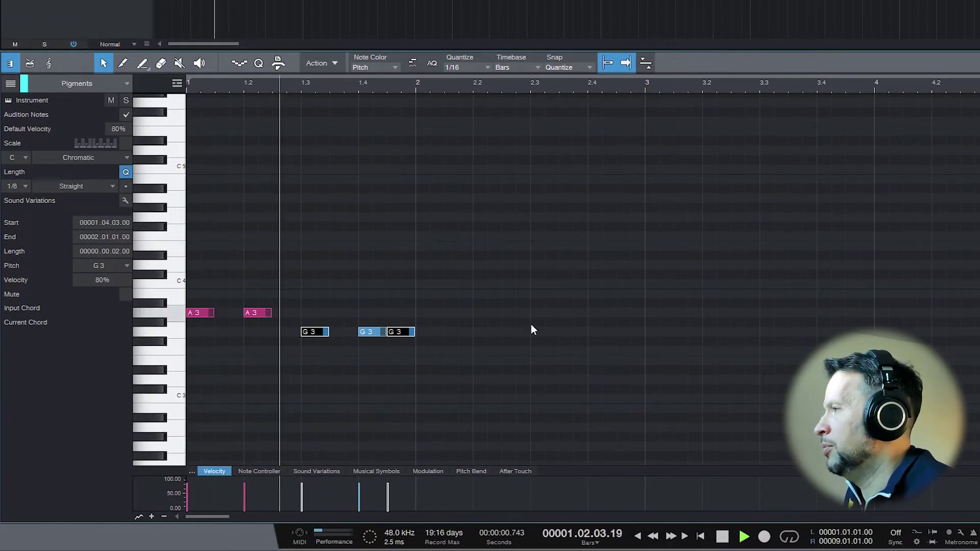
{"action": "key", "text": "space"}
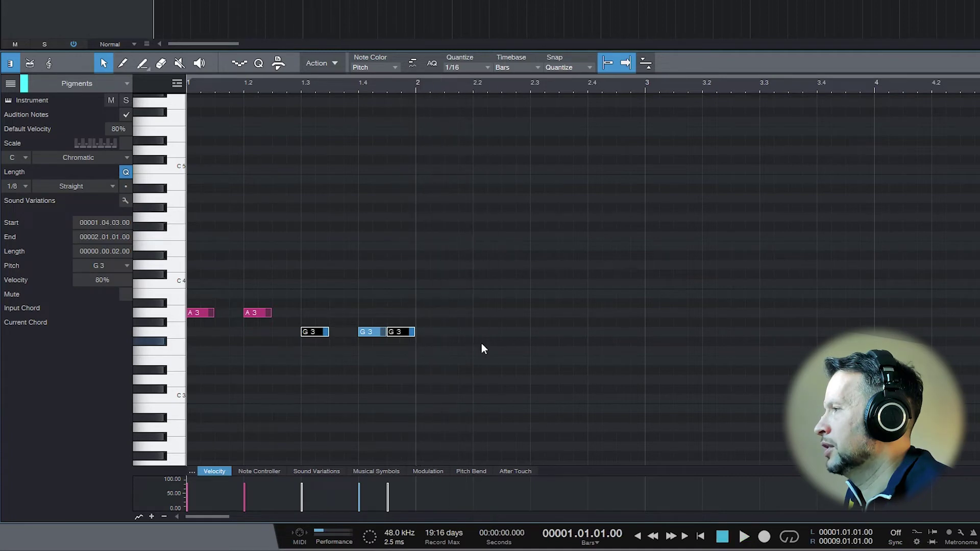
{"action": "key", "text": "space"}
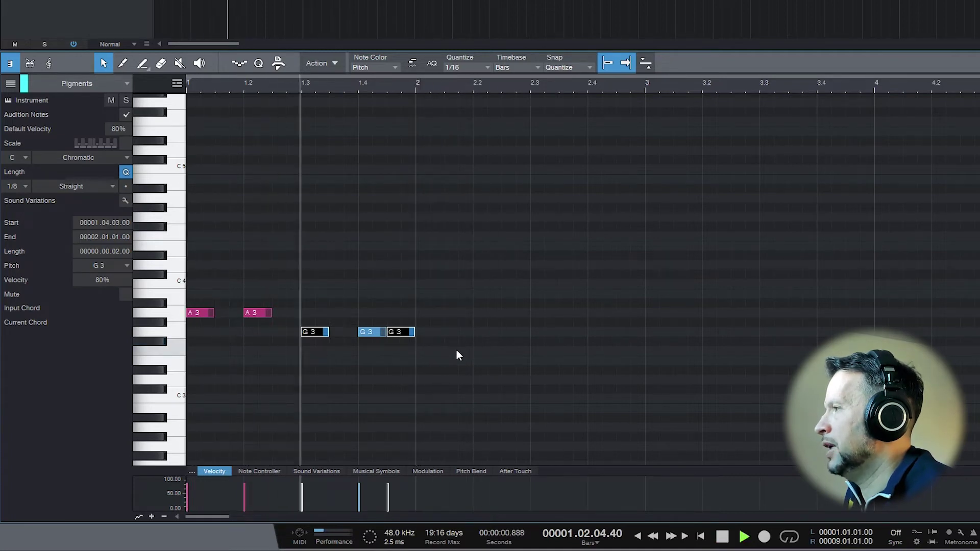
{"action": "key", "text": "space"}
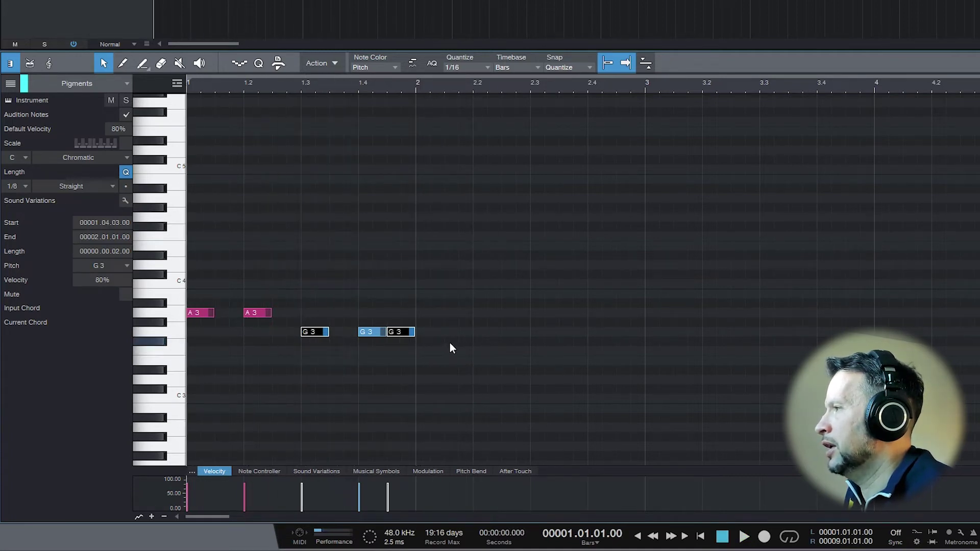
Draw an F#3 note from 2.1.3, shorten it to one beat, and play to check.
{"action": "left_click_drag", "start_coordinate": [451, 344], "coordinate": [534, 349]}
{"action": "key", "text": "space"}
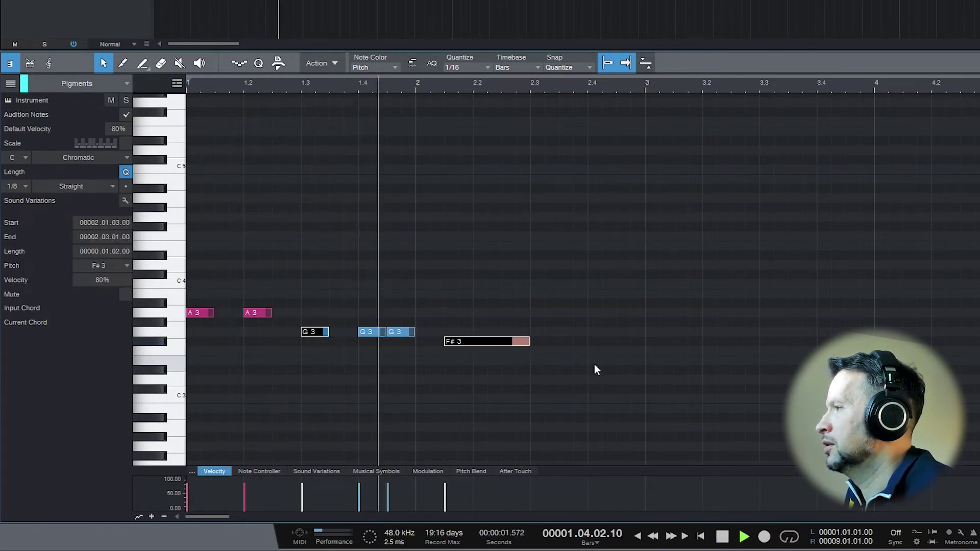
{"action": "key", "text": "space"}
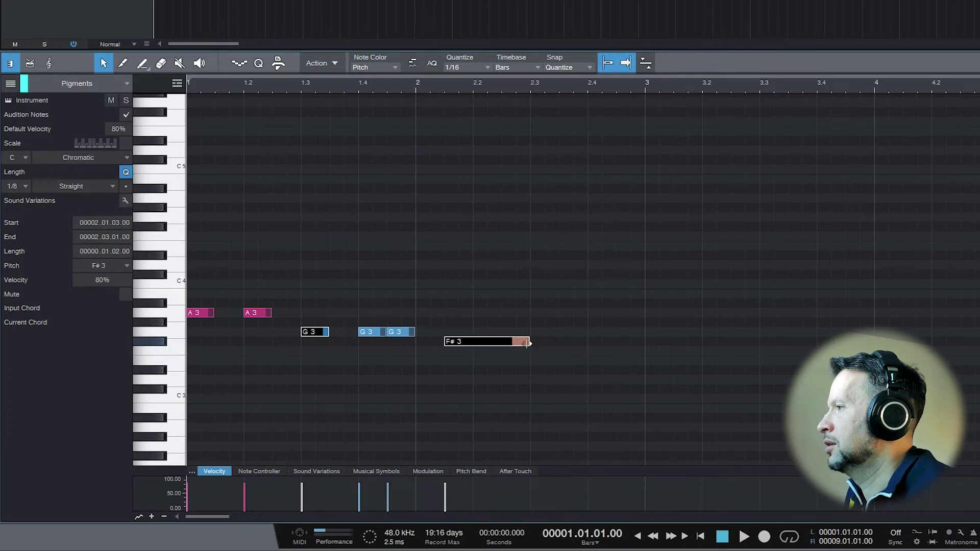
{"action": "left_click_drag", "start_coordinate": [528, 342], "coordinate": [502, 343]}
{"action": "key", "text": "space"}
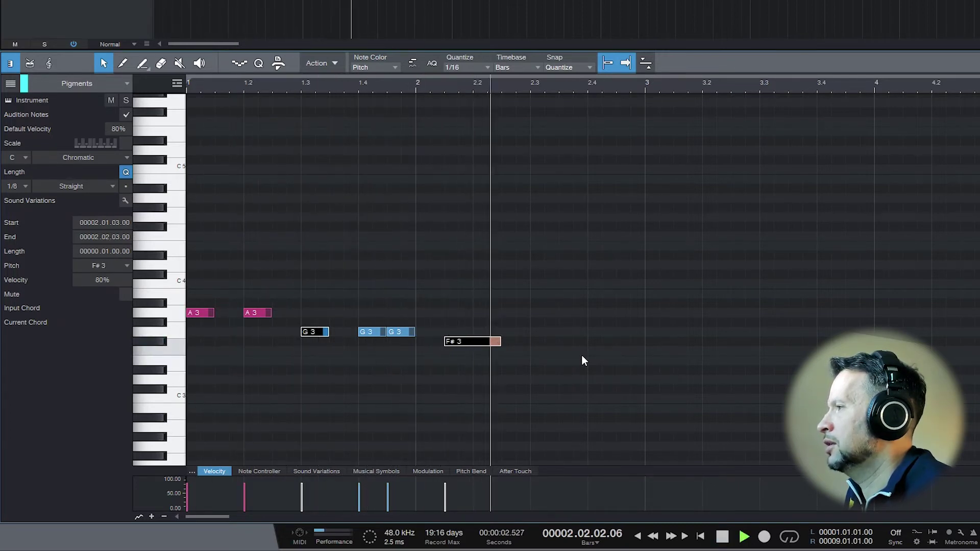
{"action": "key", "text": "space"}
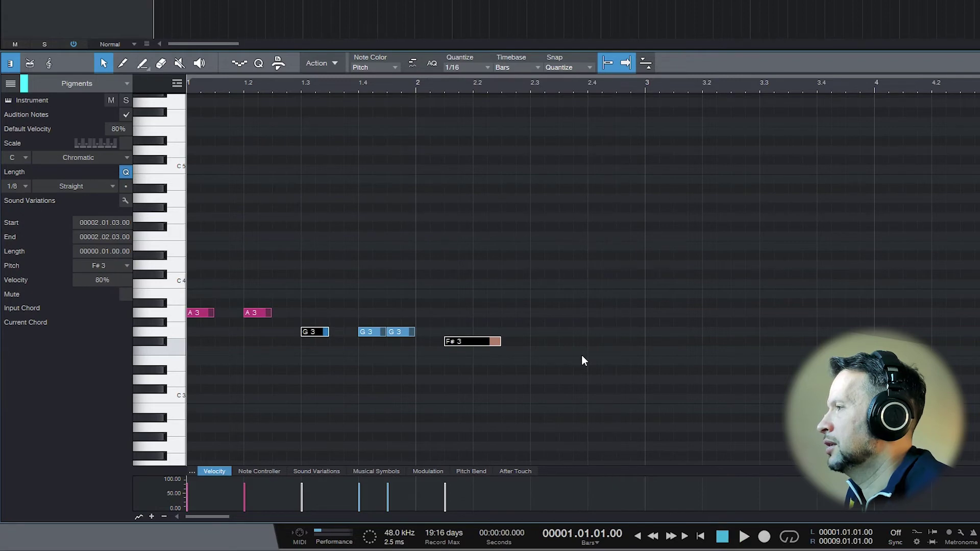